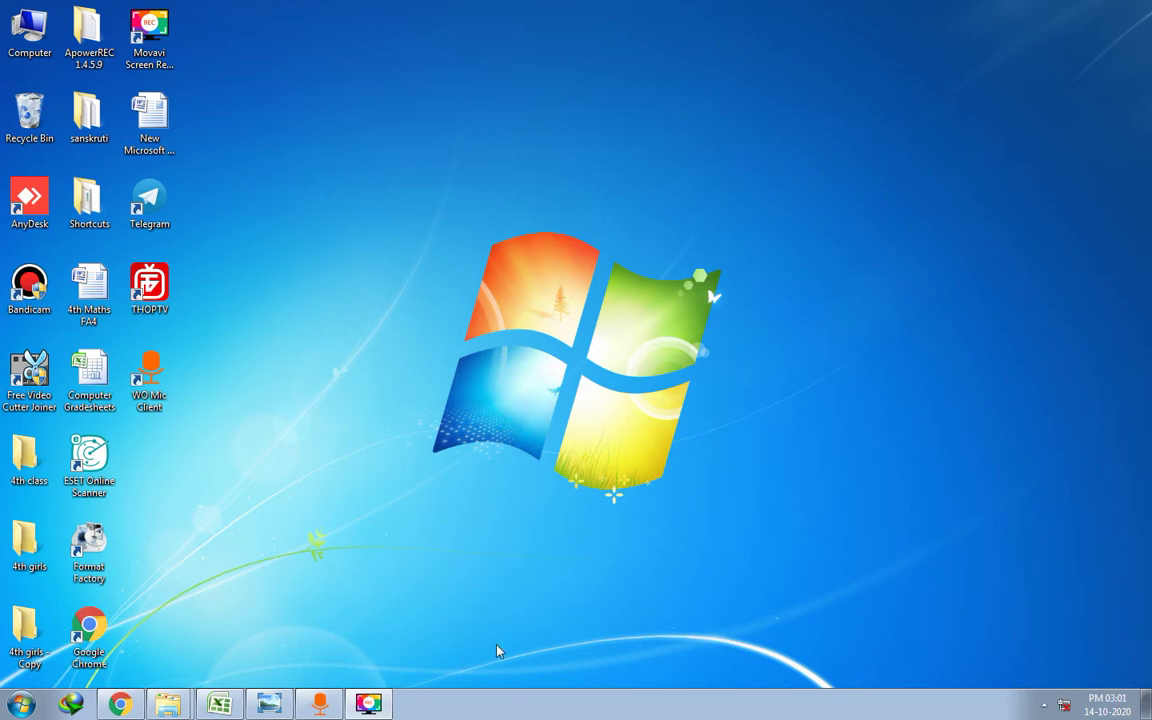
Open the Class8-DB database from the Documents library in Access and dismiss its security warning.
mouse_move(168, 706)
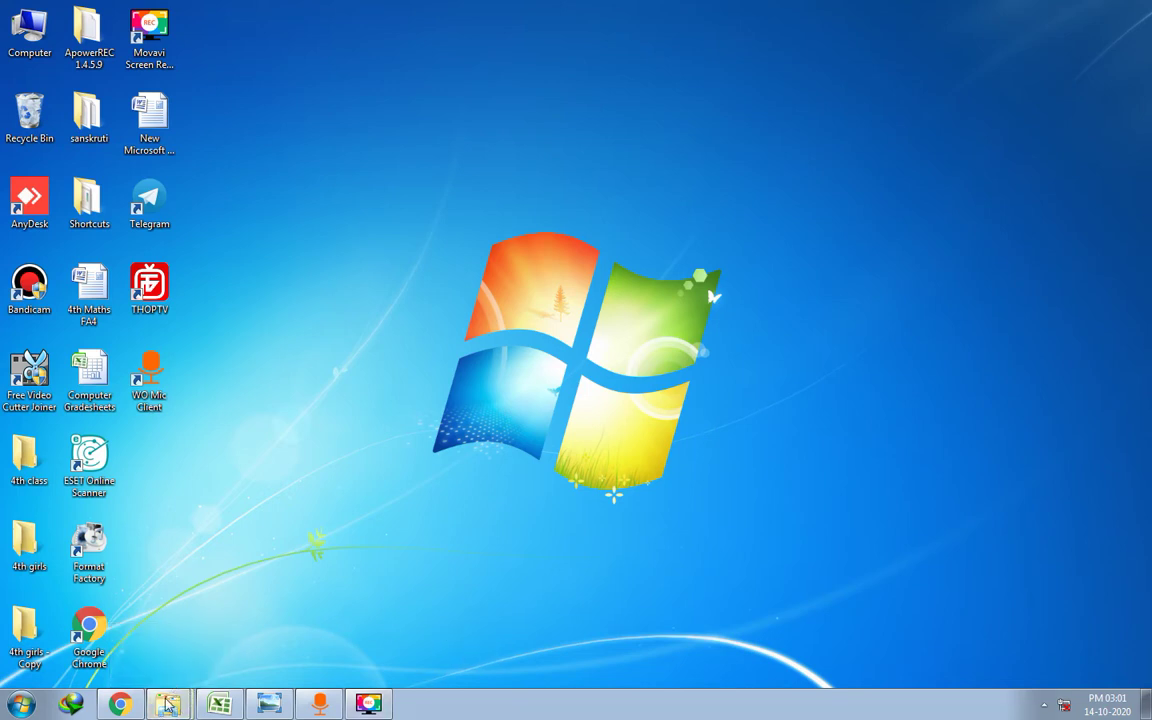
click(167, 677)
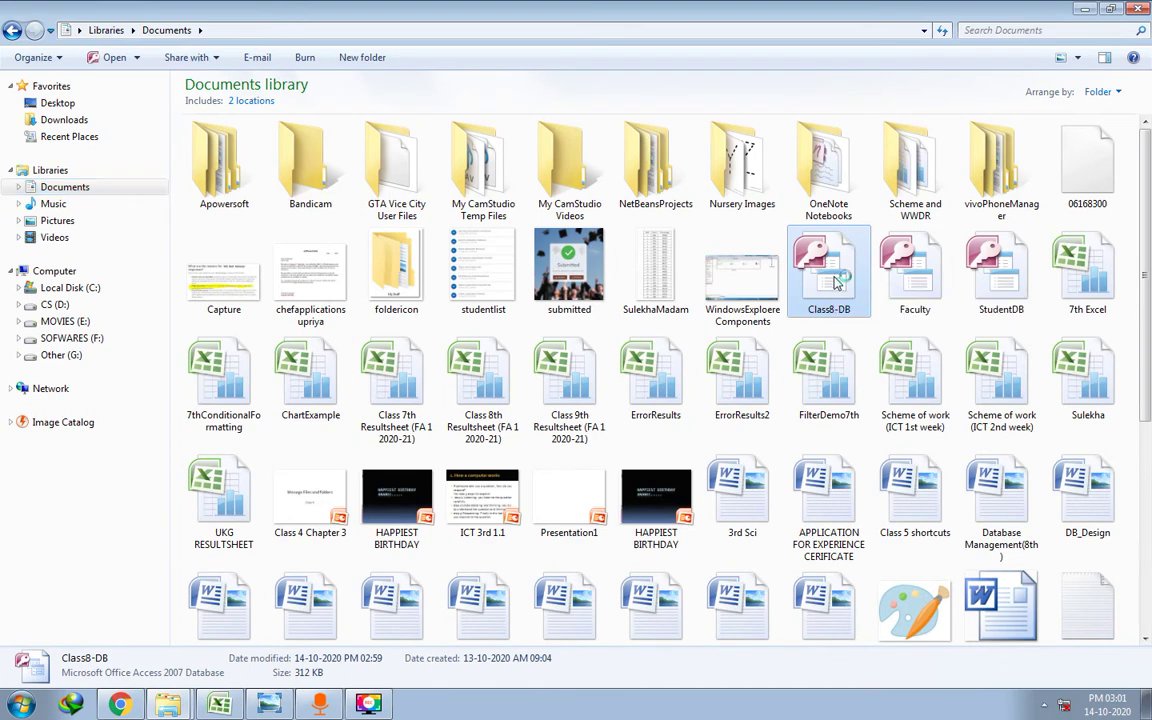
double_click(838, 283)
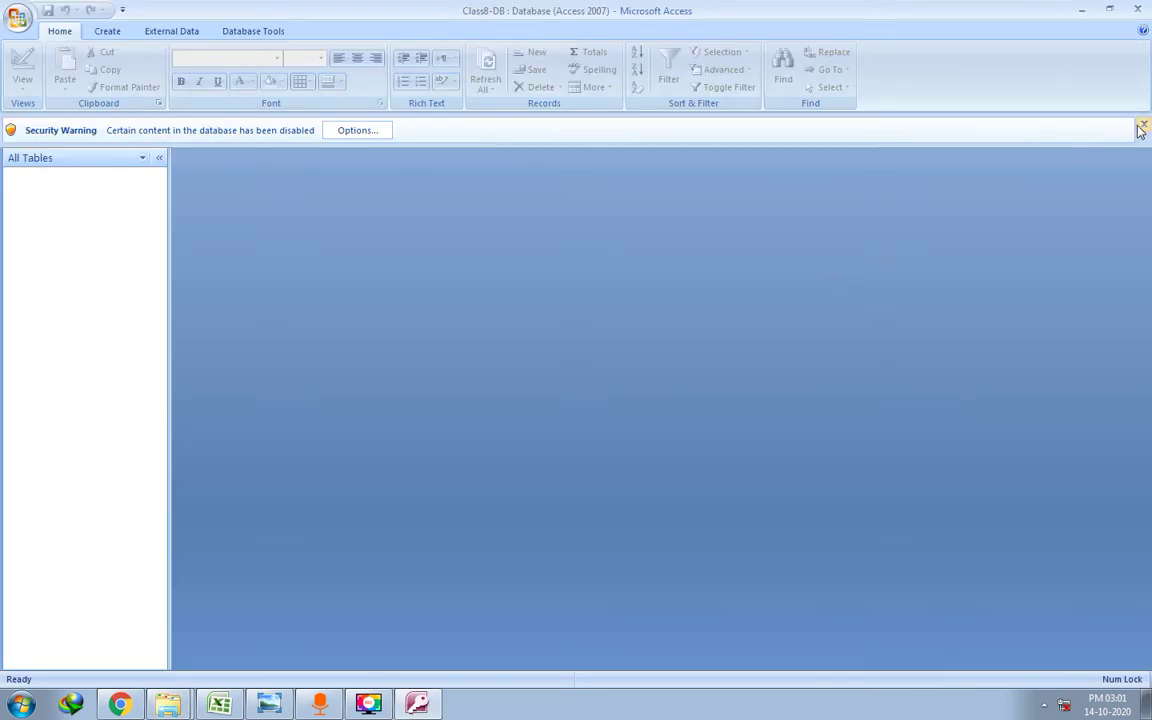
click(1143, 125)
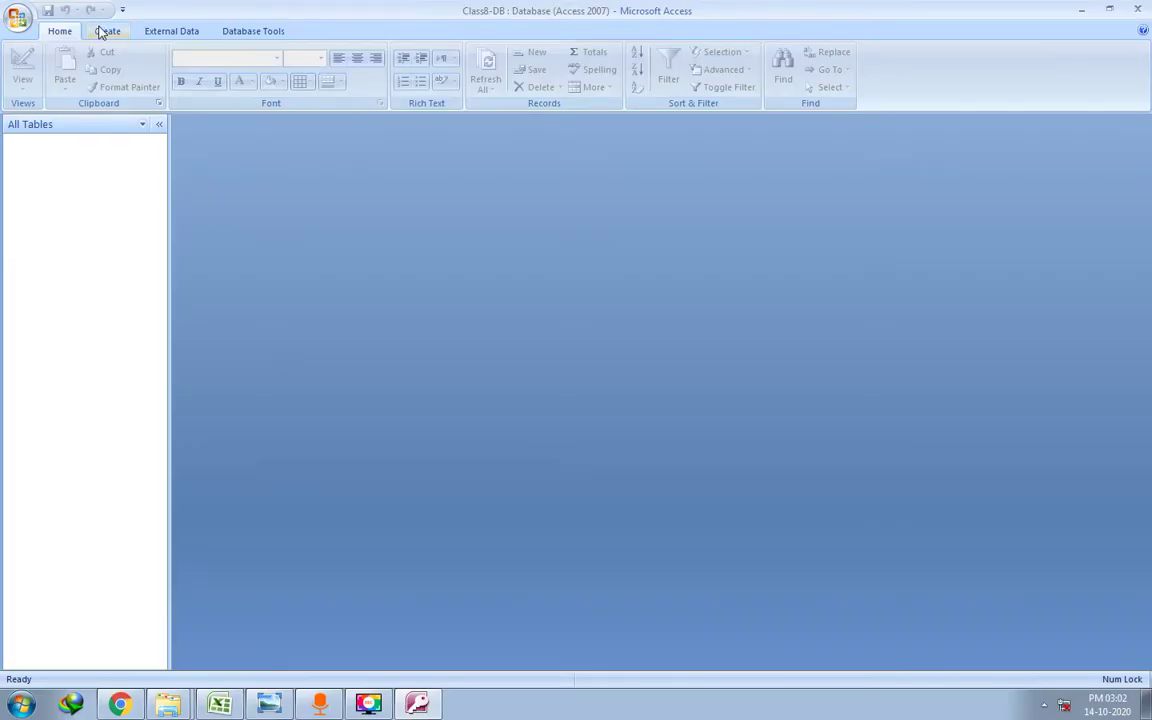
Create a new blank table and save it with the name Student_Details.
click(218, 60)
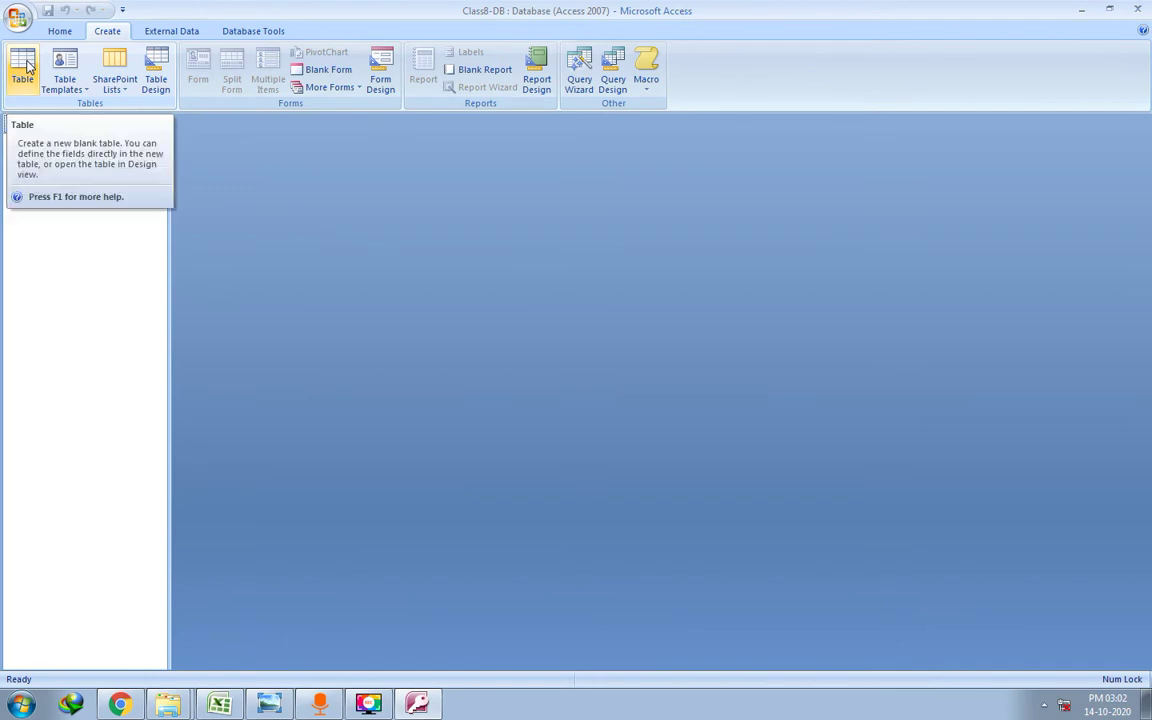
click(27, 66)
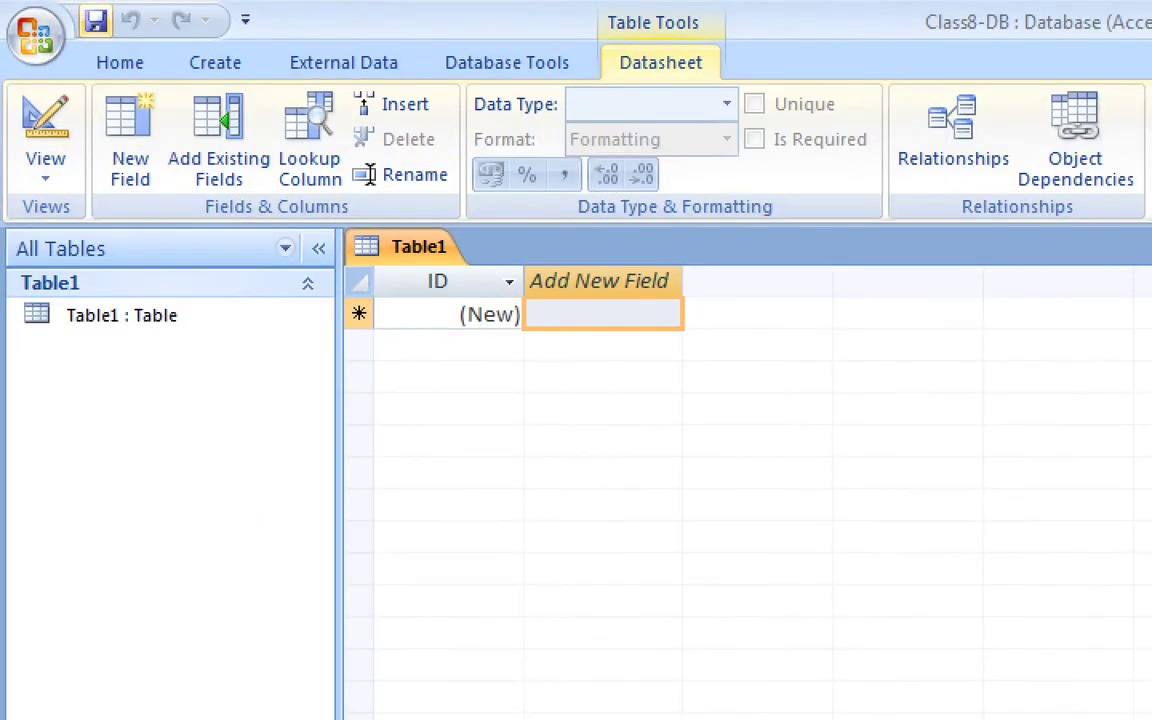
click(47, 10)
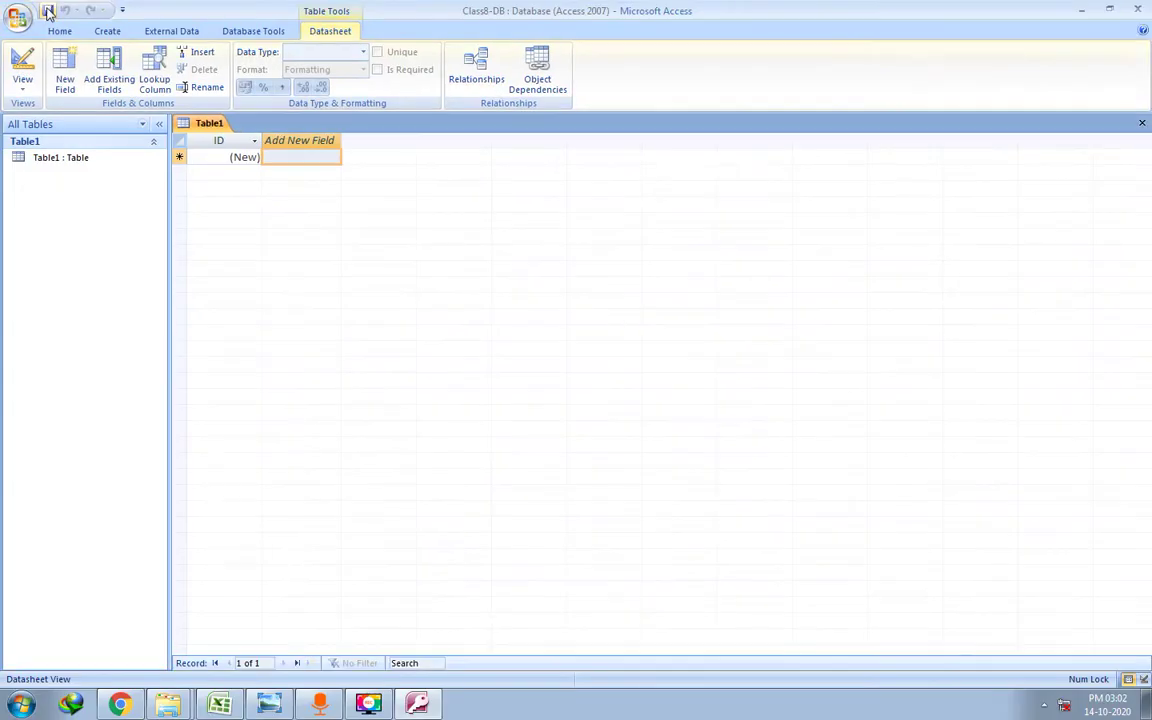
click(47, 12)
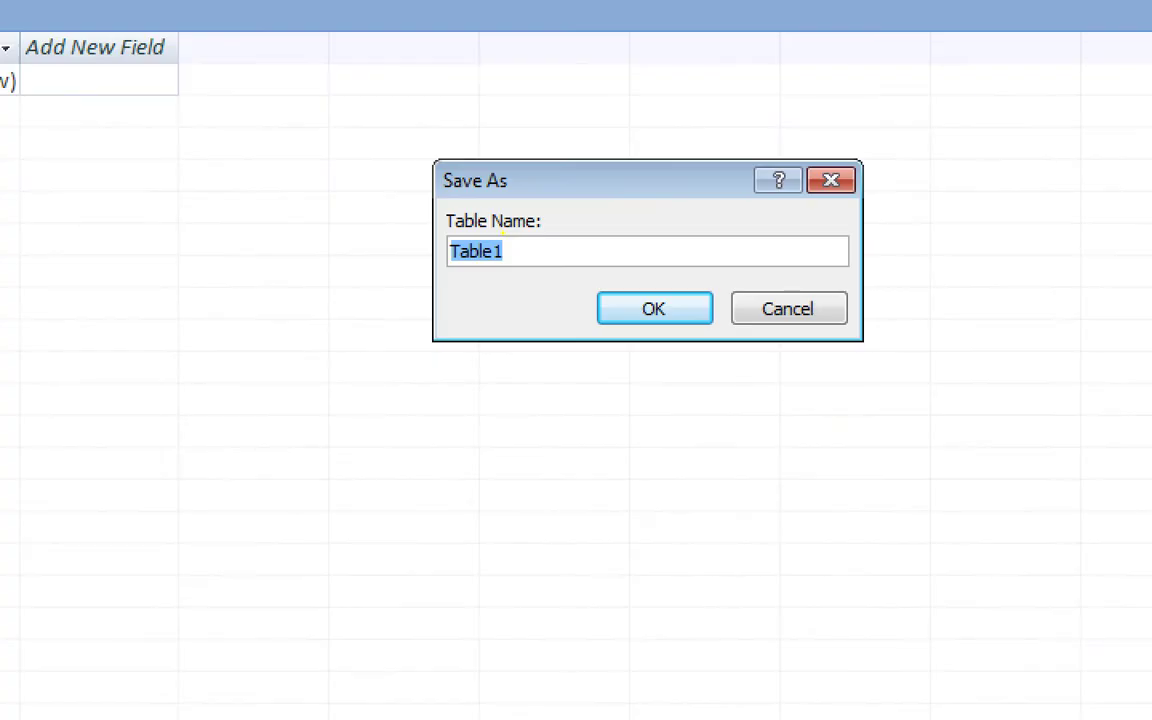
mouse_move(427, 157)
mouse_down()
mouse_move(589, 429)
mouse_move(838, 347)
mouse_move(887, 355)
mouse_move(886, 372)
mouse_up()
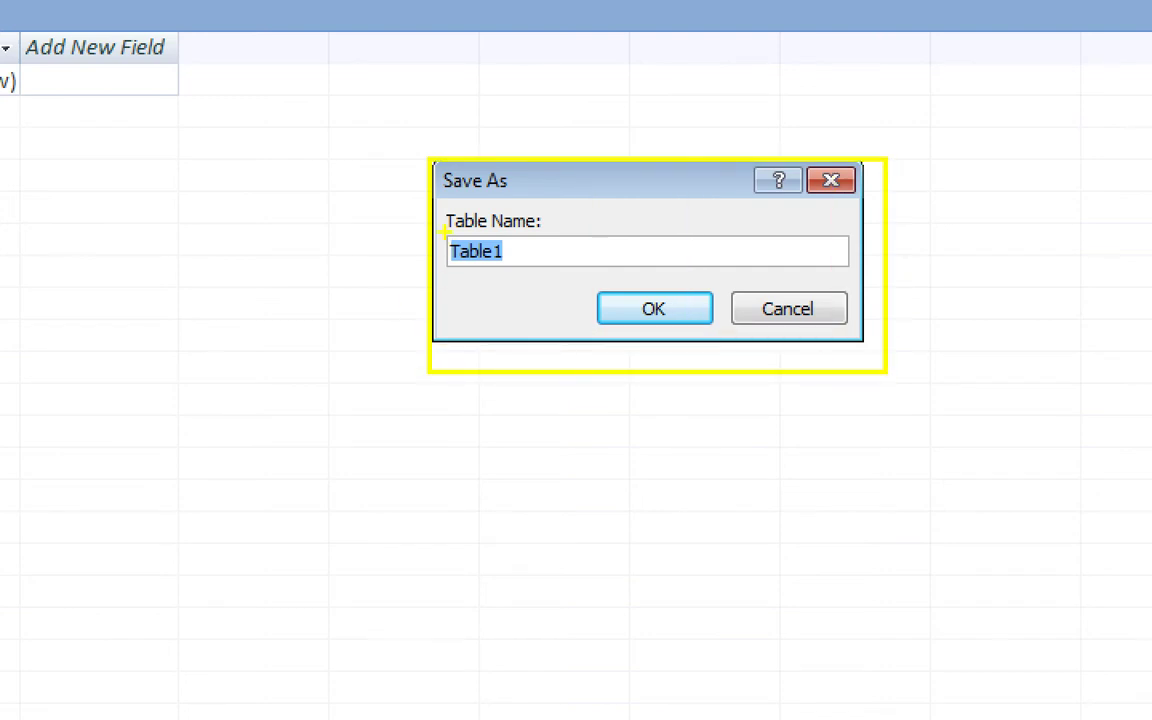
mouse_move(437, 228)
mouse_down()
mouse_move(519, 283)
mouse_move(551, 284)
mouse_up()
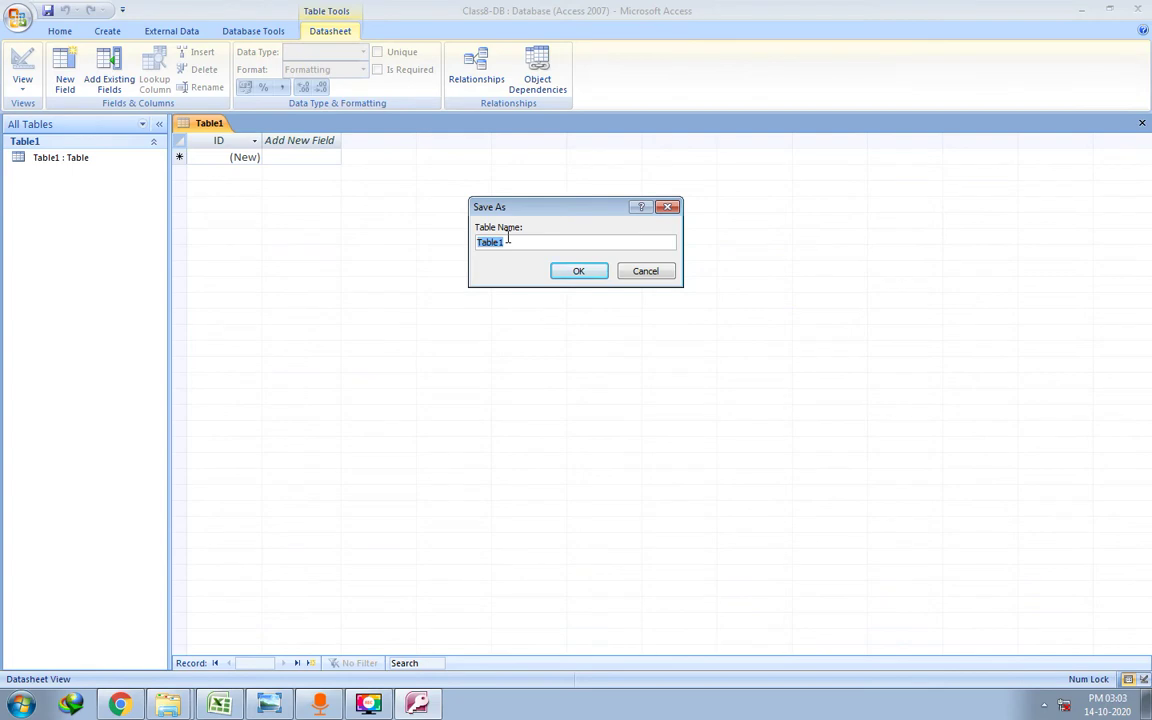
text(sT)
key(BackSpace)
key(BackSpace)
text(Student_Details)
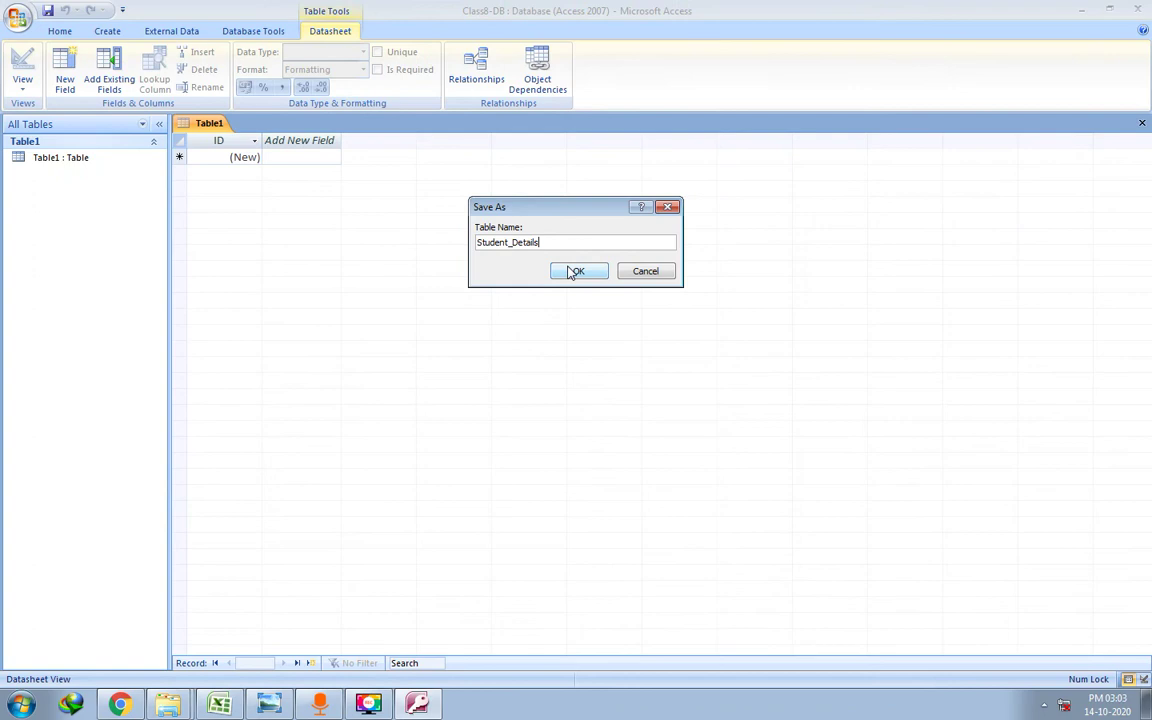
click(577, 271)
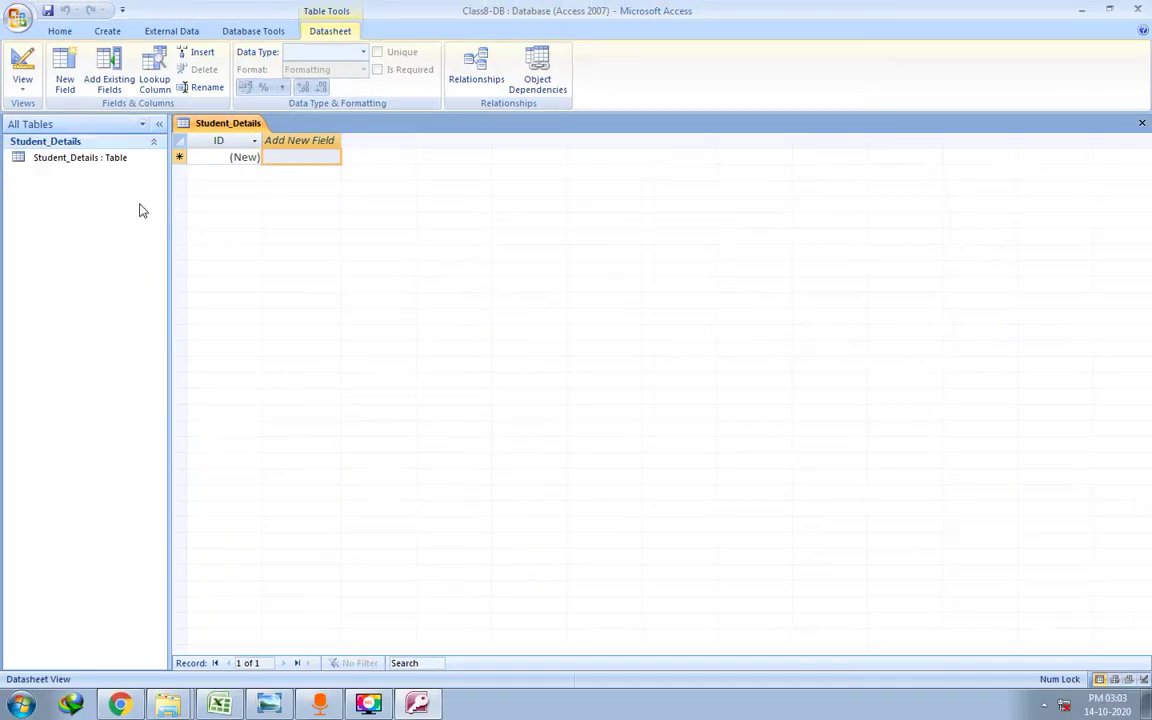
Add the fields Student_Name, Class and Phone_No to the Student_Details table.
double_click(306, 147)
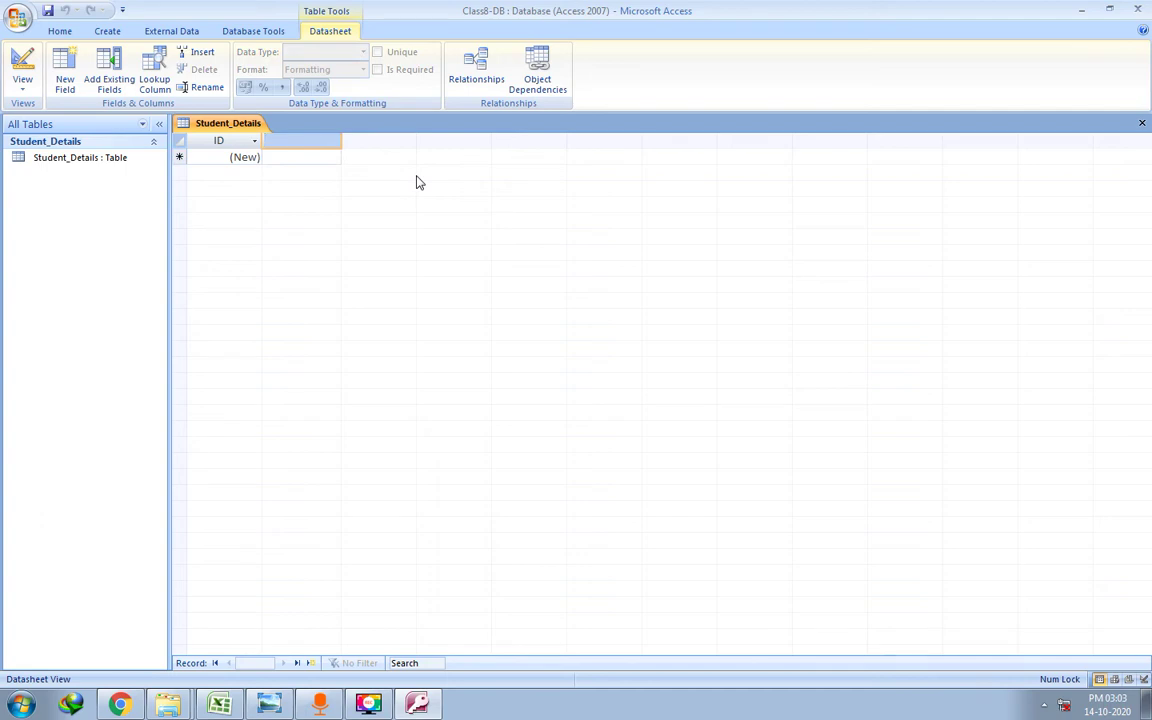
text(Student _Name)
key(Tab)
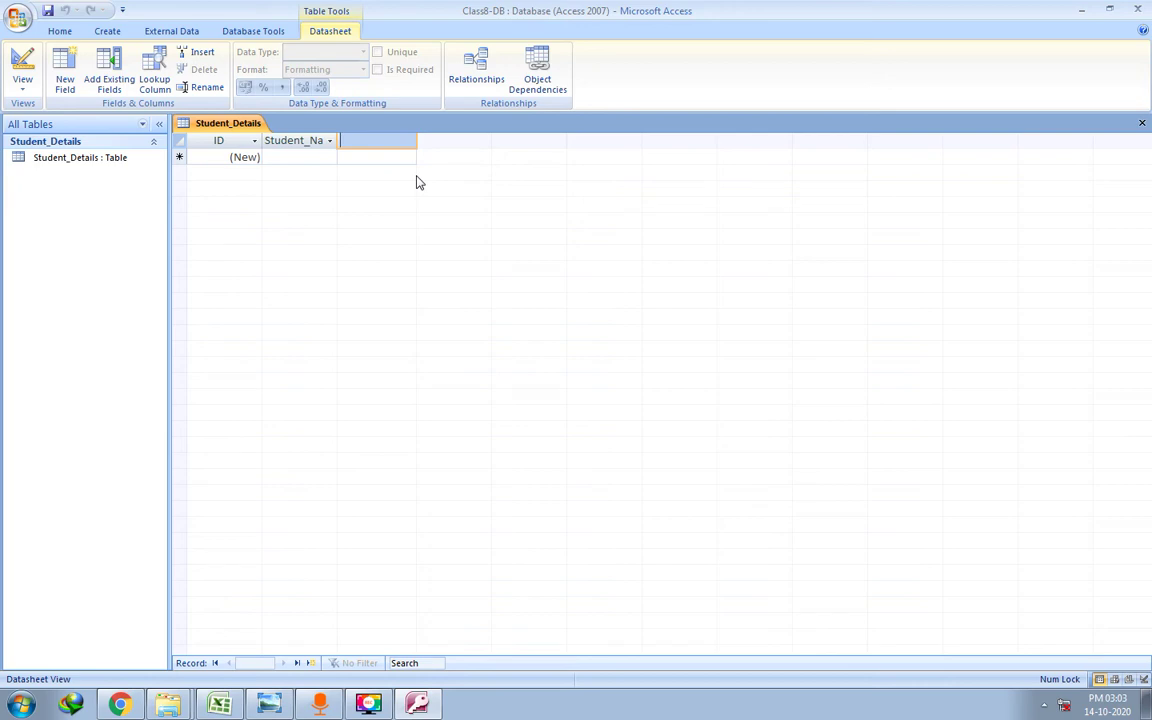
text(Class)
key(Tab)
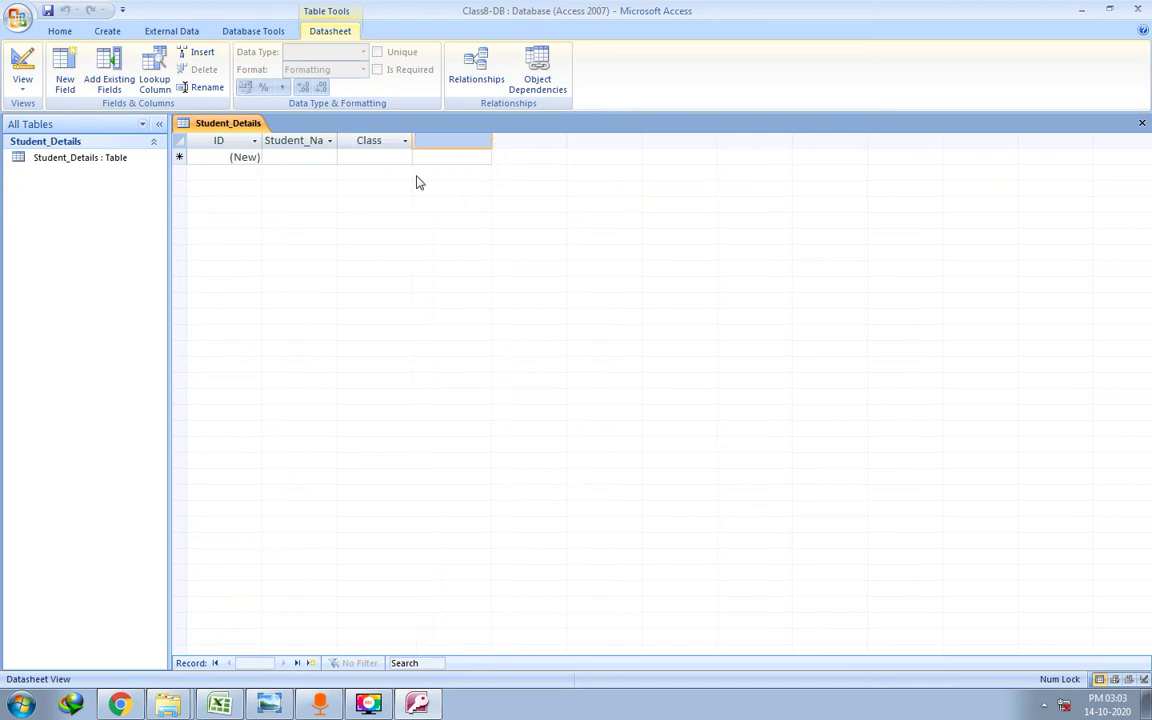
text(Phone_No)
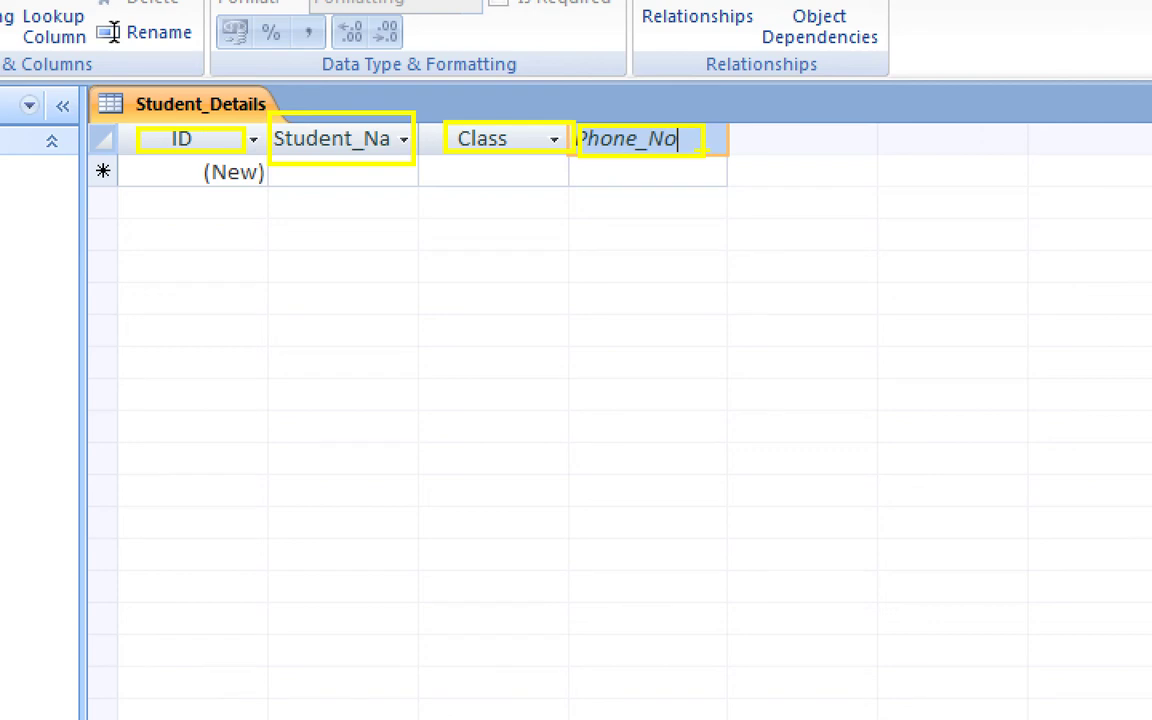
click(244, 158)
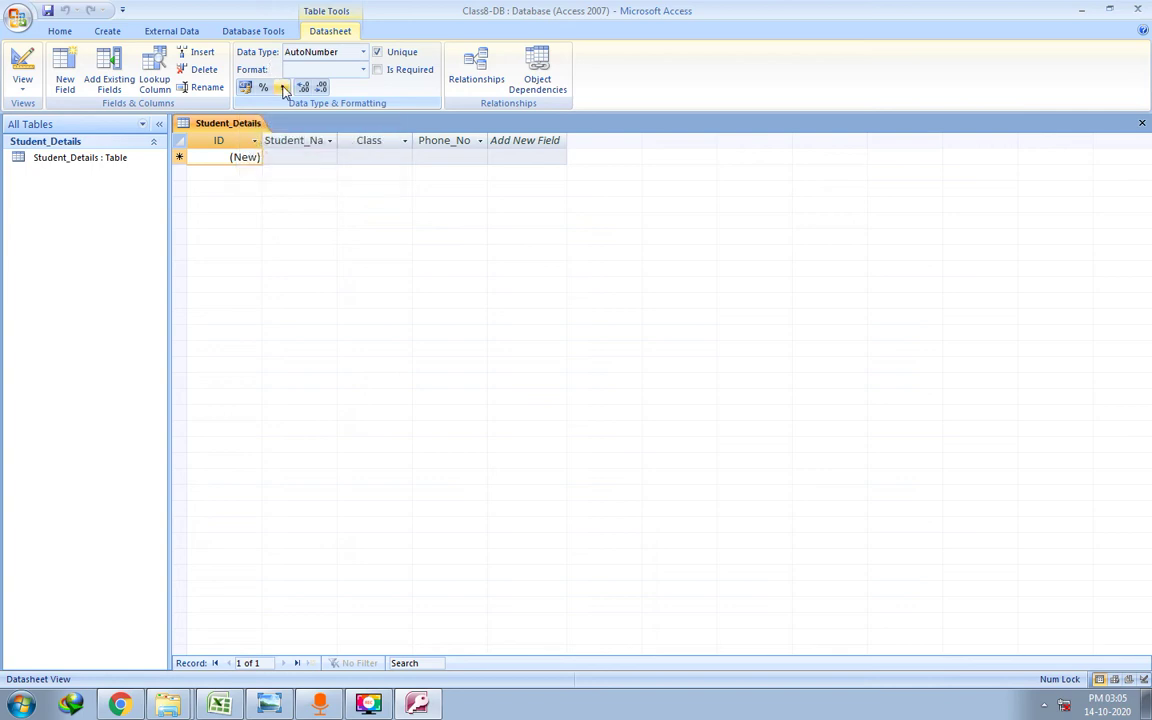
Review the full names of the Student_Name, Class and Phone_No fields in the column headers.
double_click(302, 142)
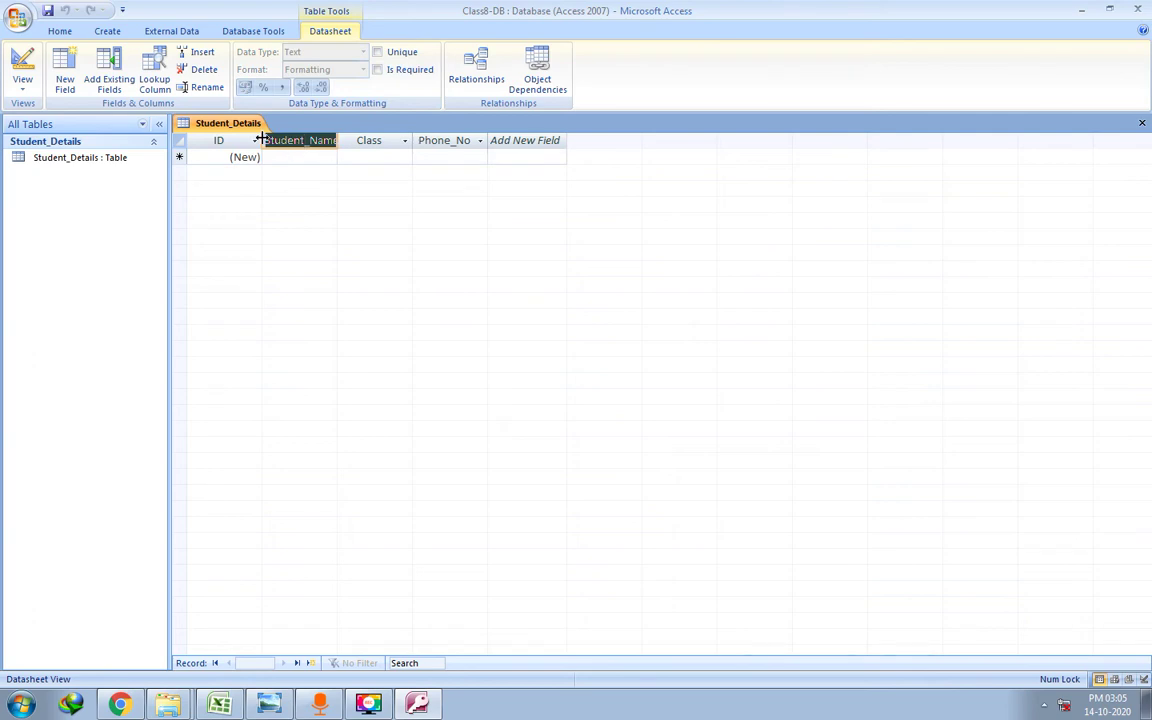
key(Return)
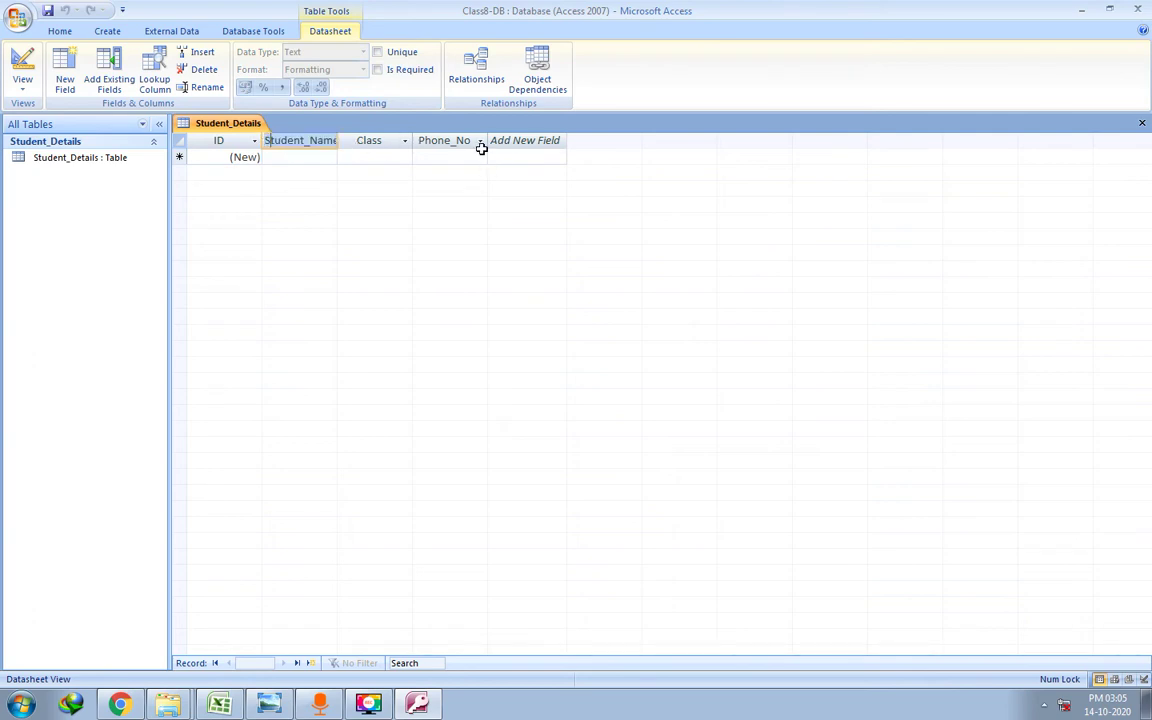
key(Right)
key(Right)
key(Right)
key(Right)
key(Right)
key(Right)
key(Right)
key(Right)
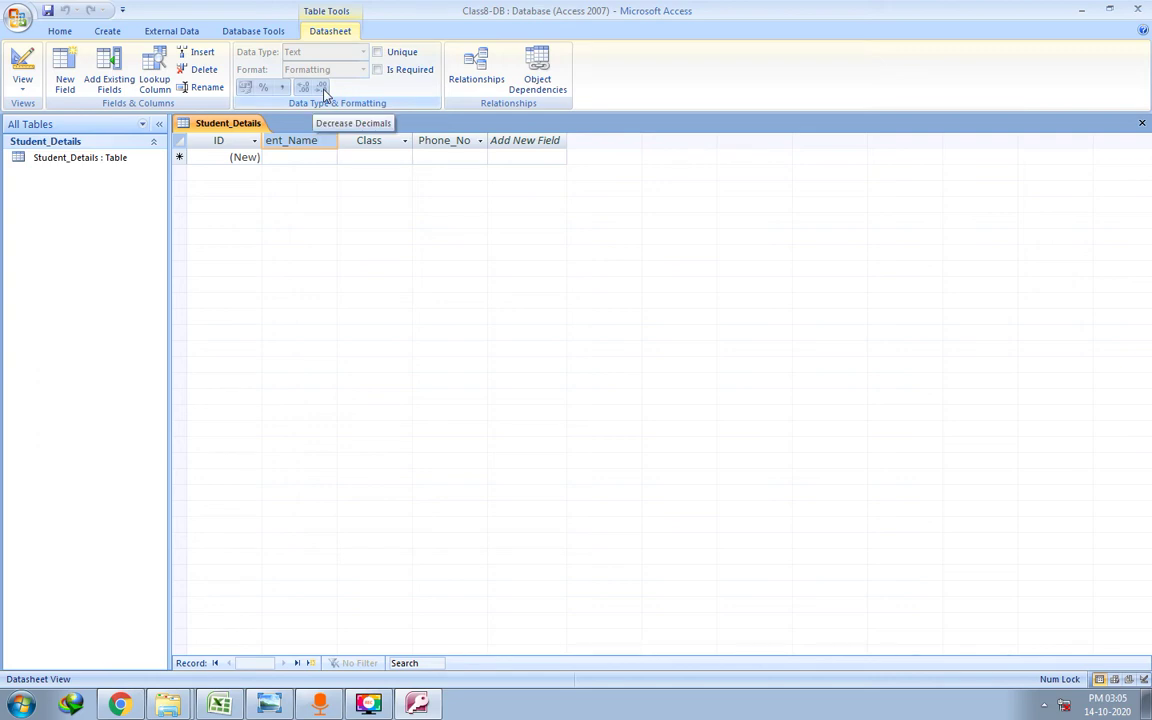
click(376, 142)
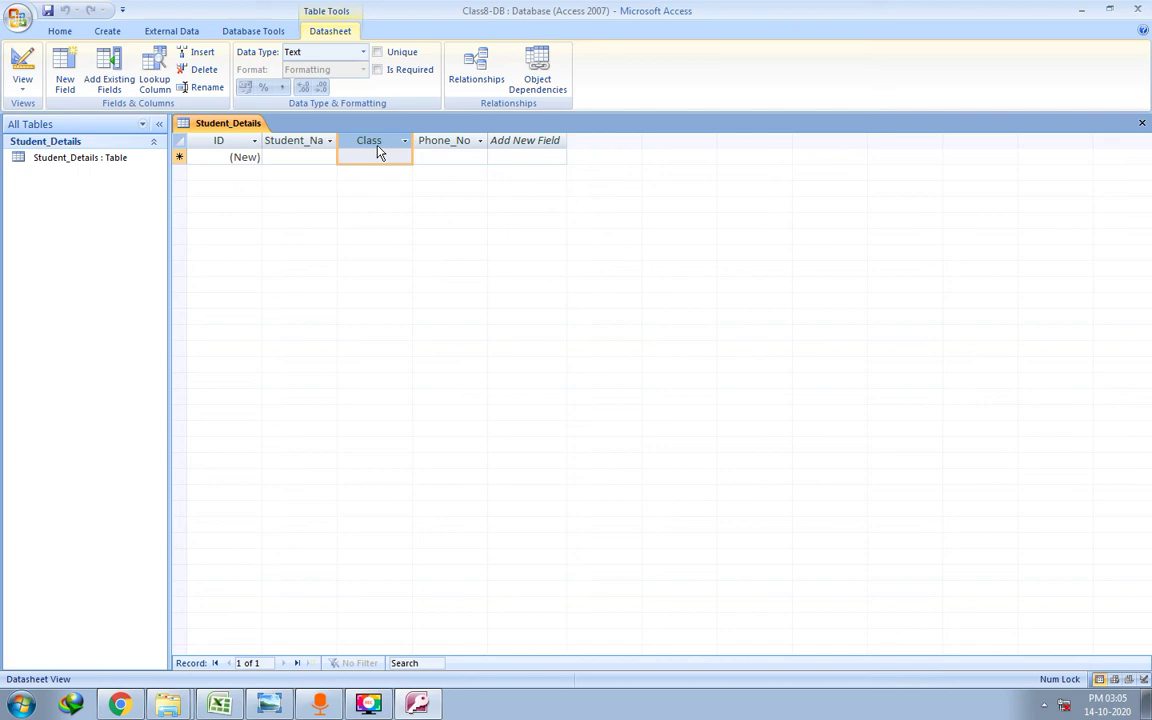
click(445, 150)
double_click(445, 145)
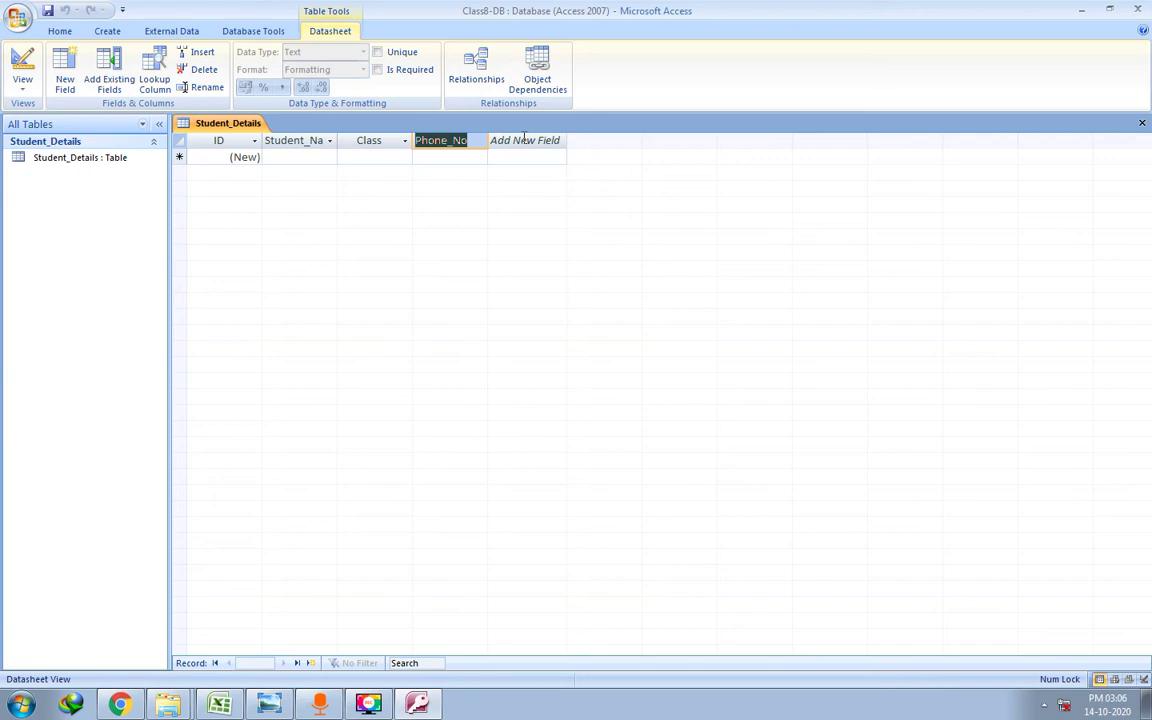
Add a field named address_OF_123 after Phone_No, combining letters, underscores and digits.
click(524, 140)
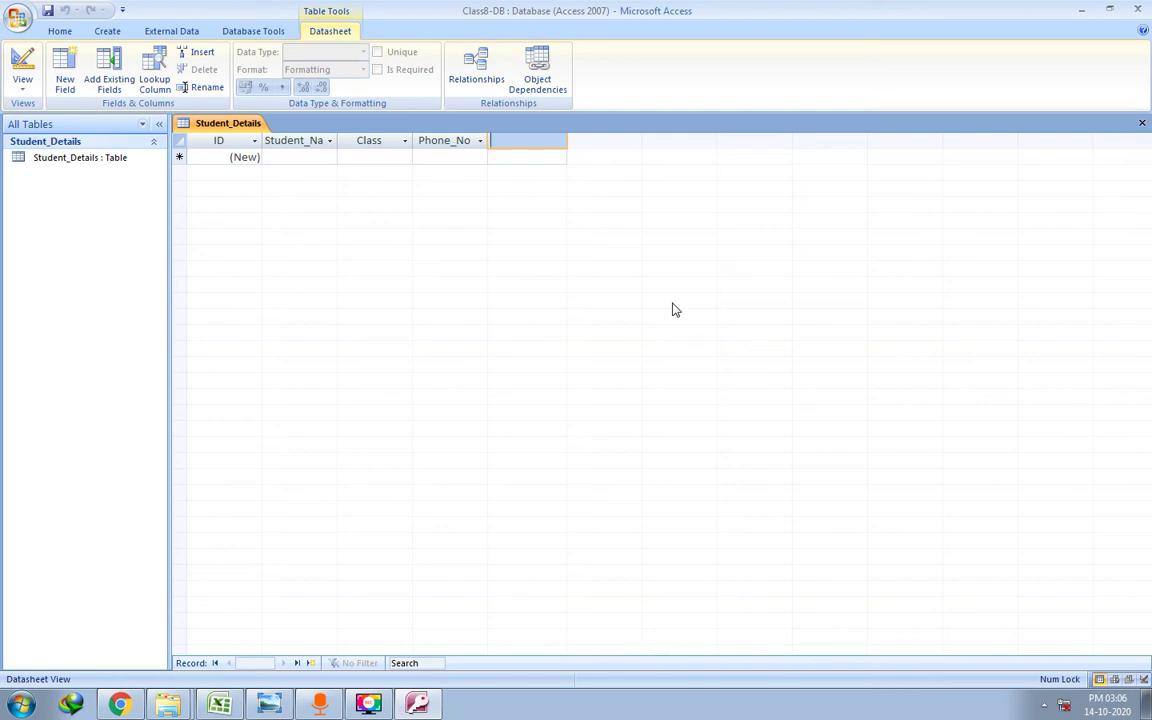
text(address)
text(_)
text(OF)
text(_)
text(123)
drag(503, 140, 452, 141)
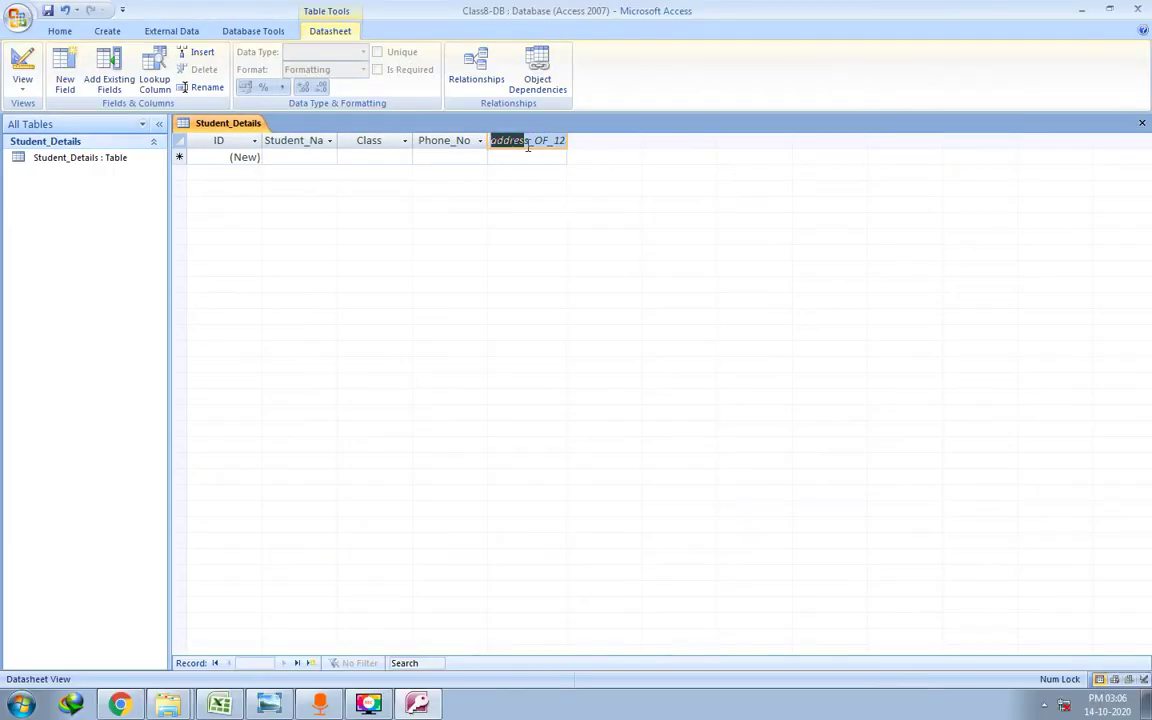
drag(530, 147, 533, 143)
click(546, 158)
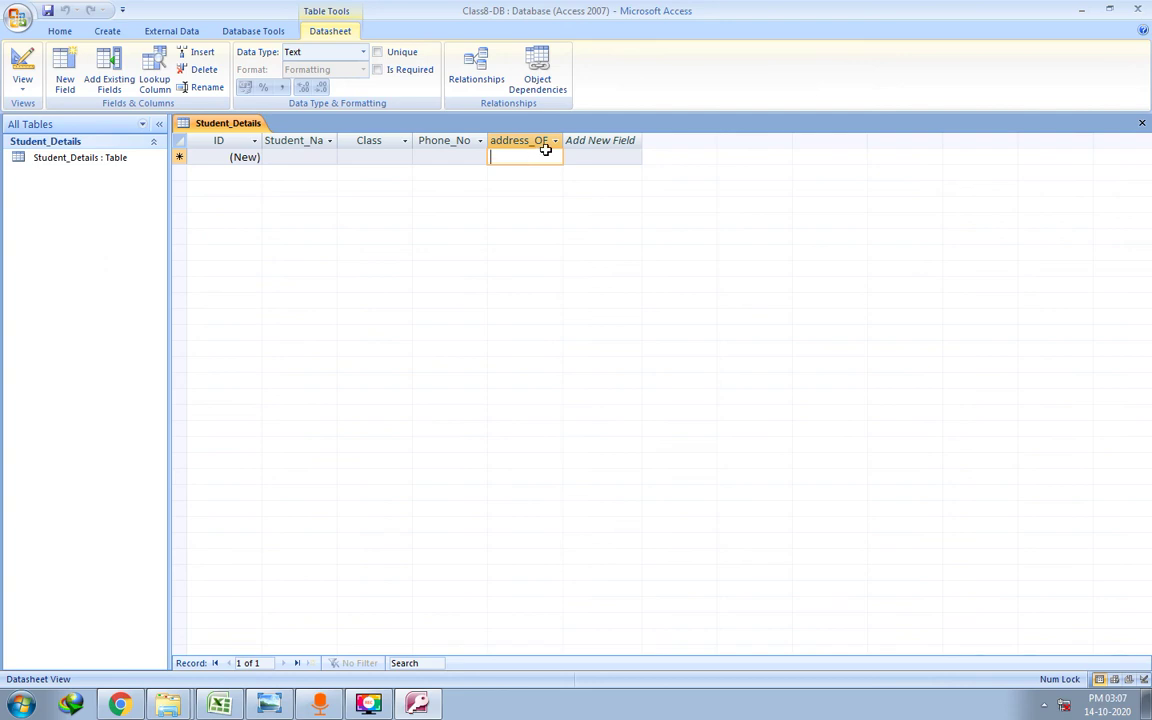
Try to add a field whose name contains a period, name.abc, after the address field.
click(600, 140)
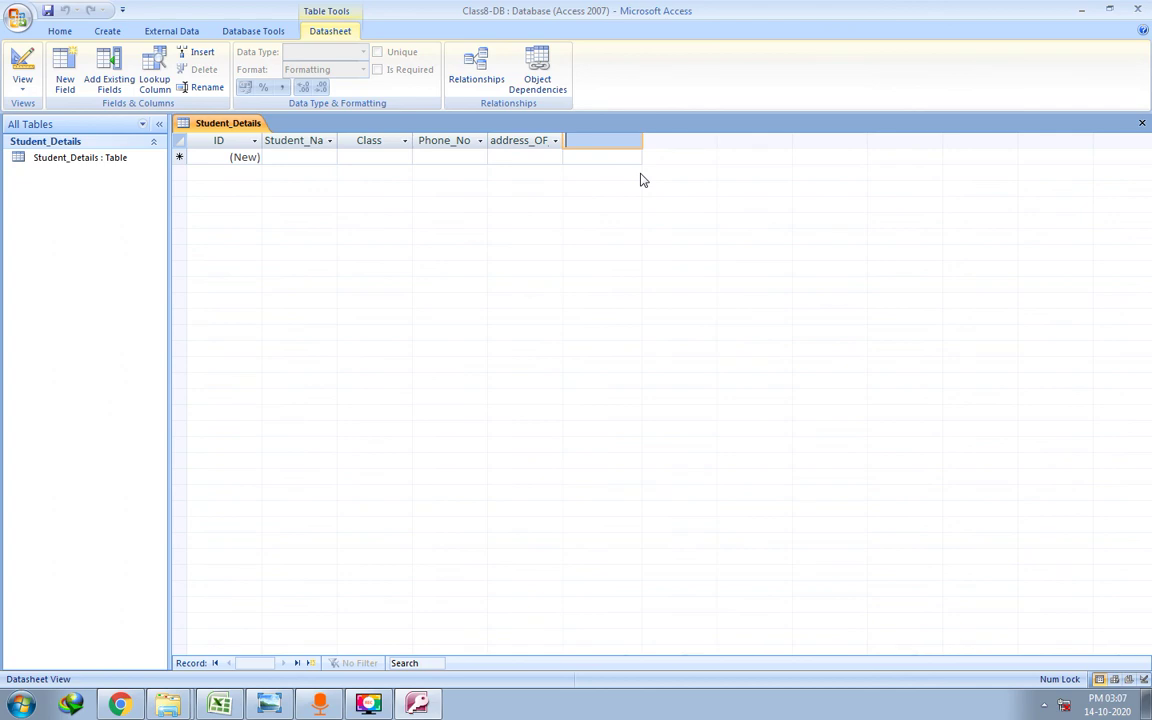
text(name.abc)
click(522, 158)
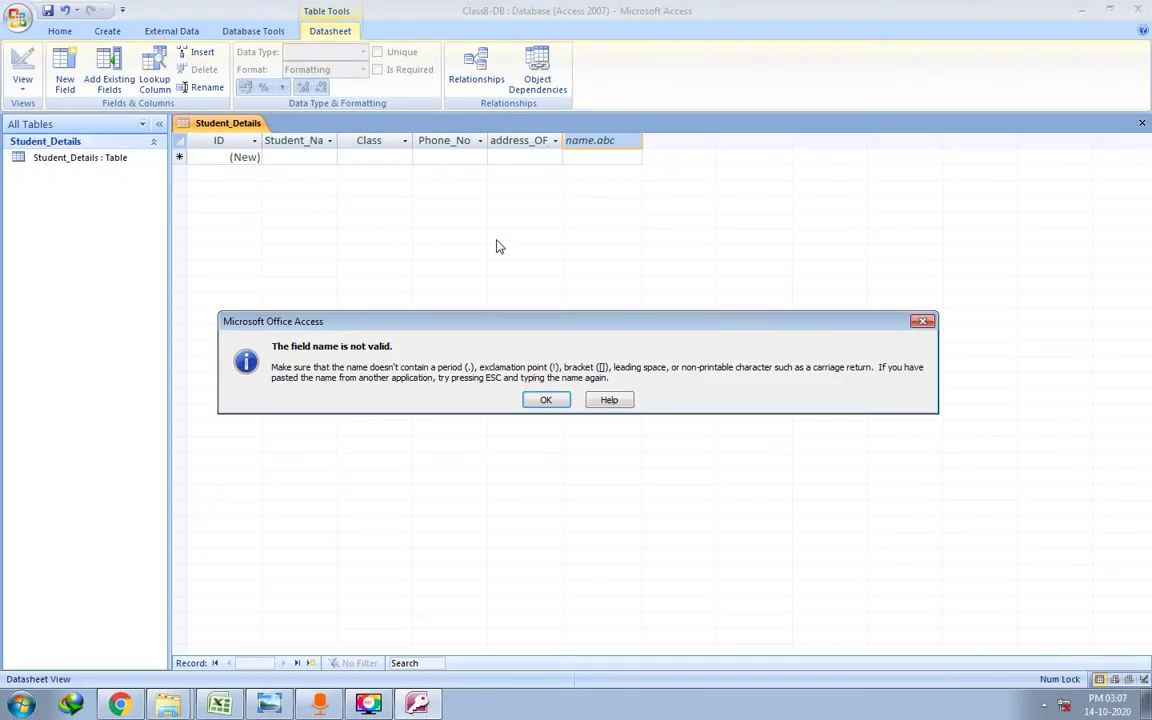
click(923, 321)
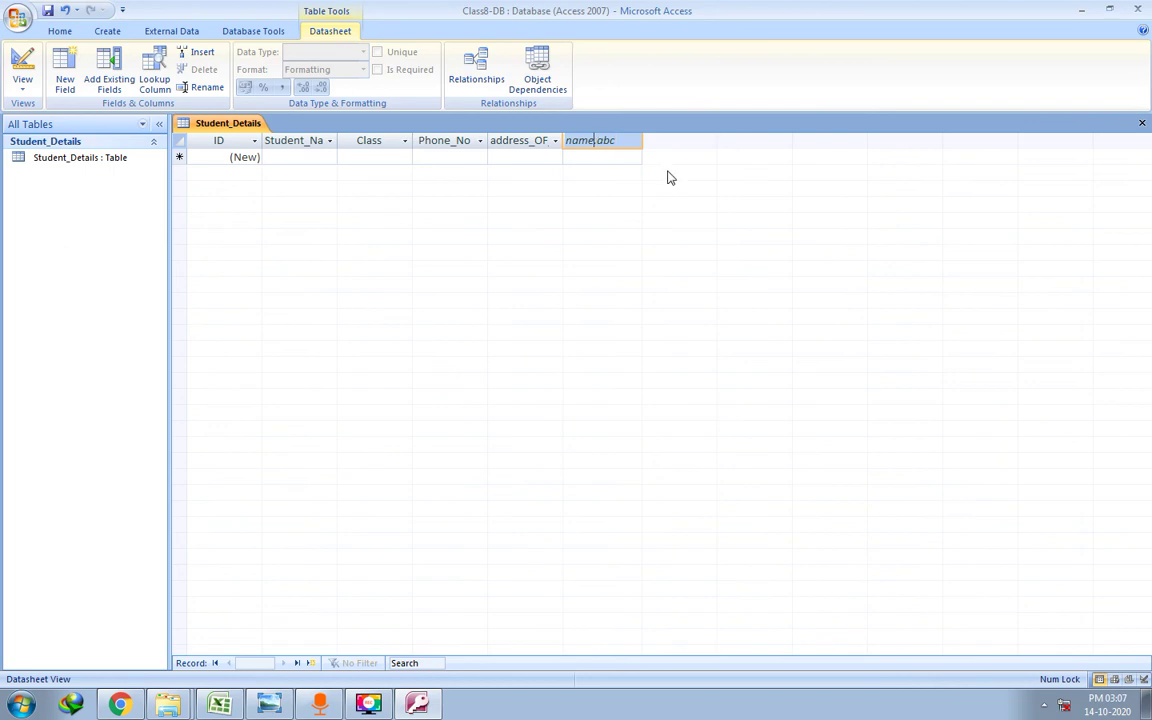
Try to name the new field with an exclamation mark, exclaim!
double_click(609, 133)
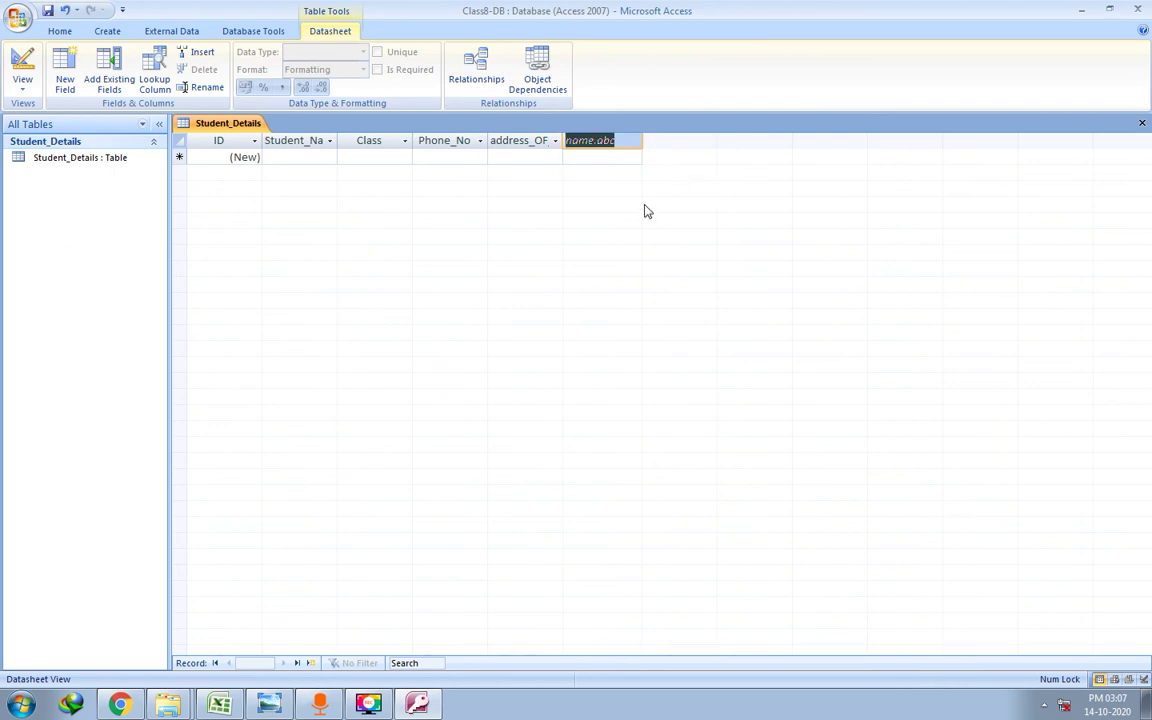
text(exclaim!)
key(Return)
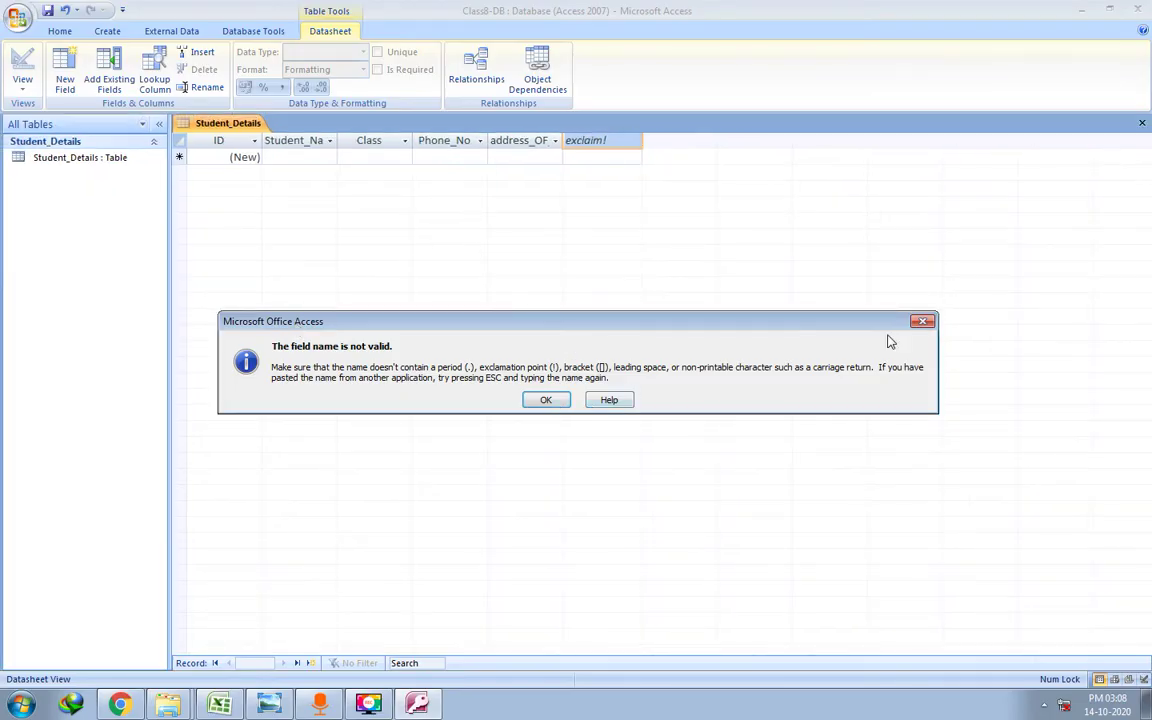
click(922, 322)
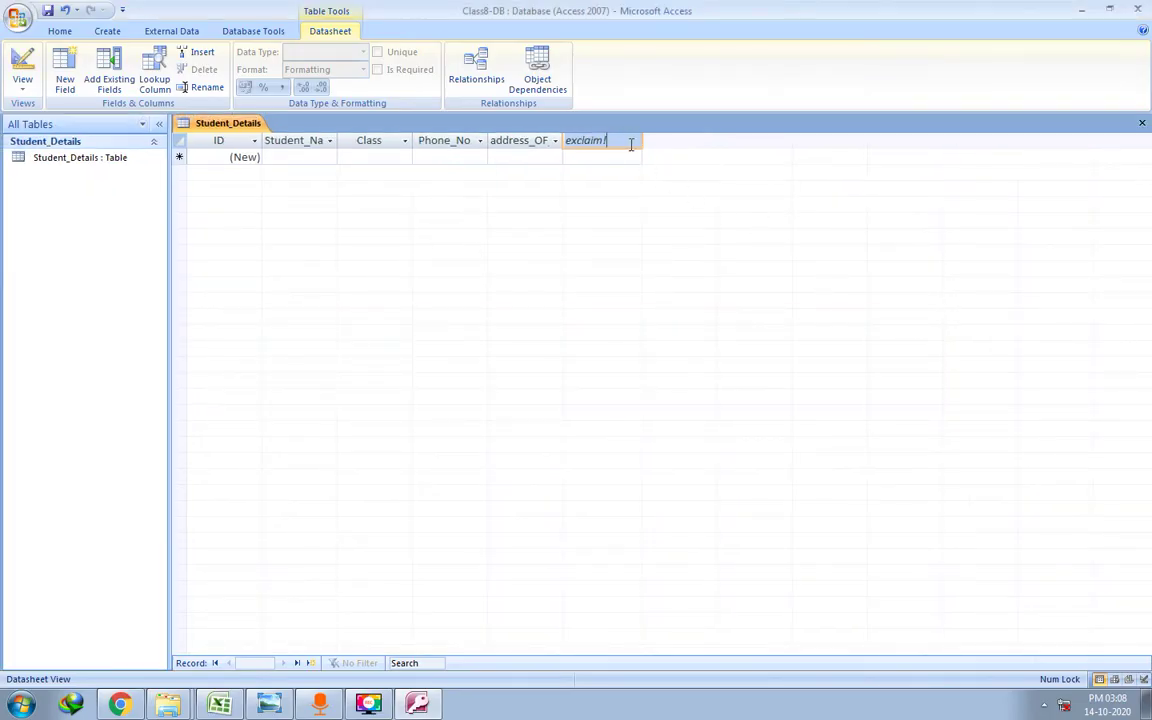
Try to name the new field with square brackets only, [].
key(BackSpace)
double_click(604, 154)
text([])
key(Return)
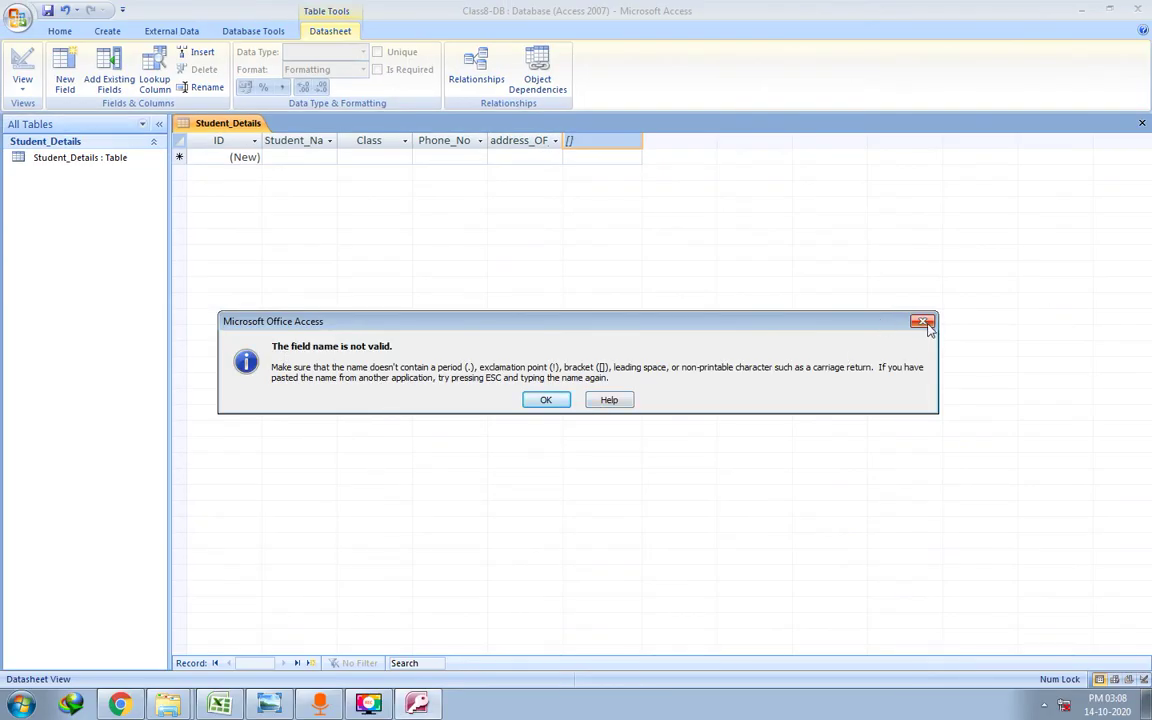
click(922, 322)
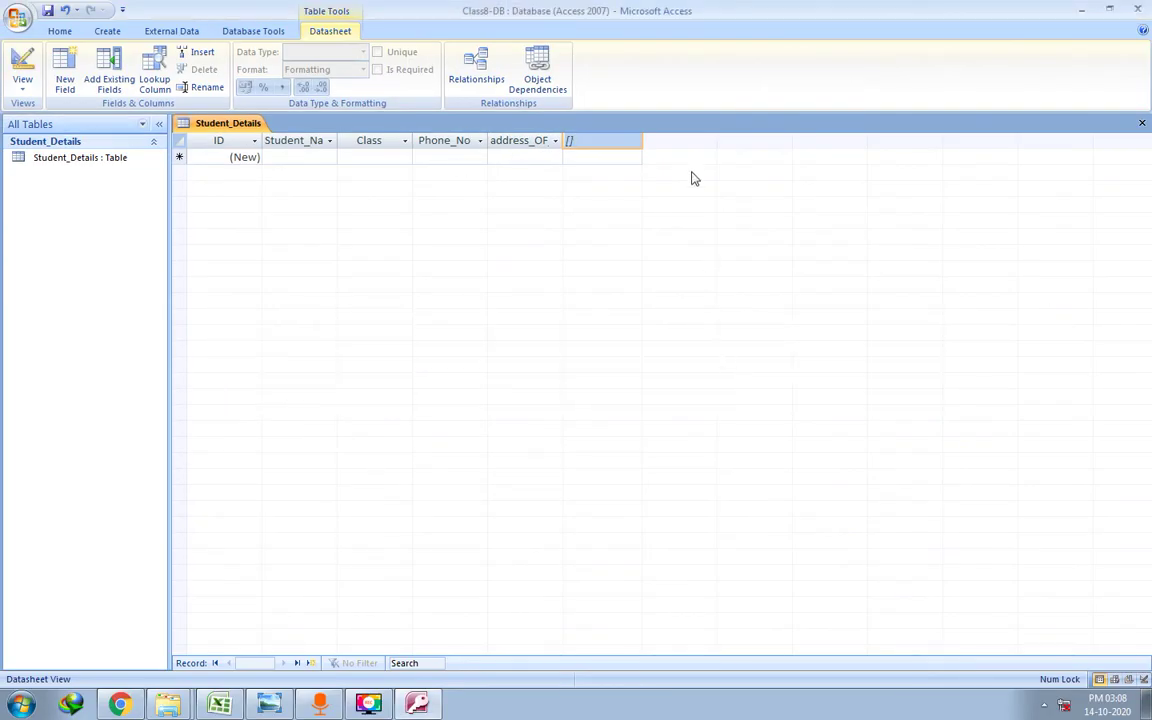
Name the new field after the address field book name.
key(BackSpace)
text(book name)
click(622, 160)
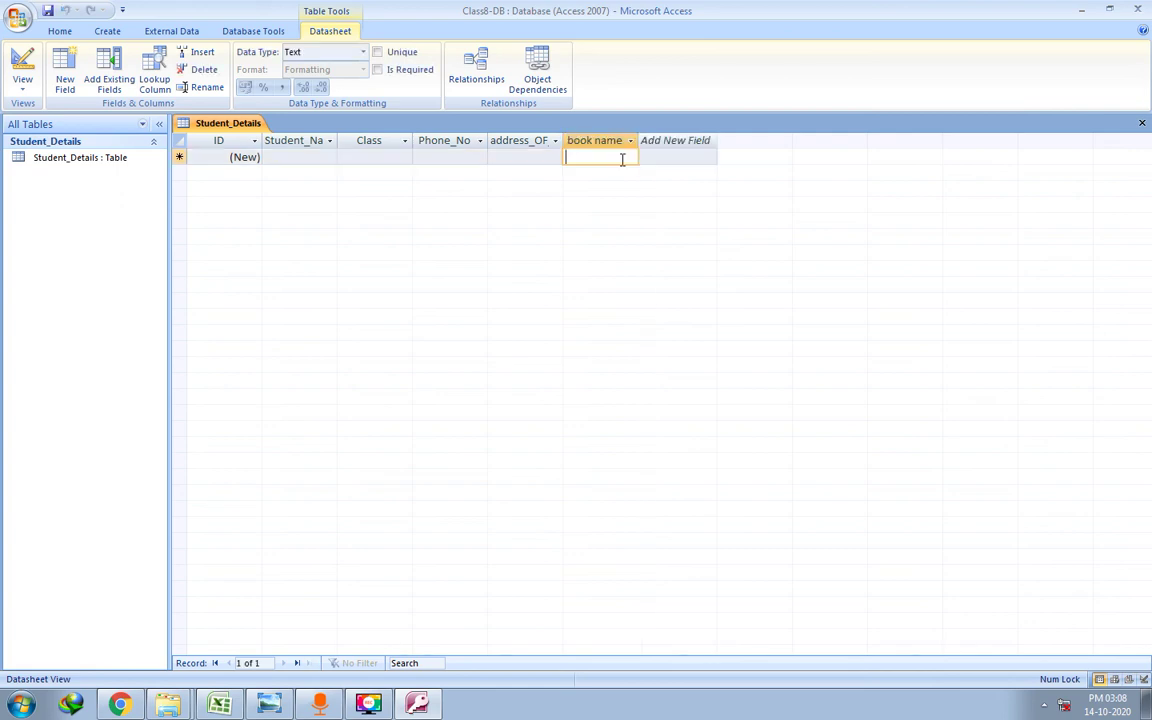
Try to add another field with the duplicate name book name.
click(630, 141)
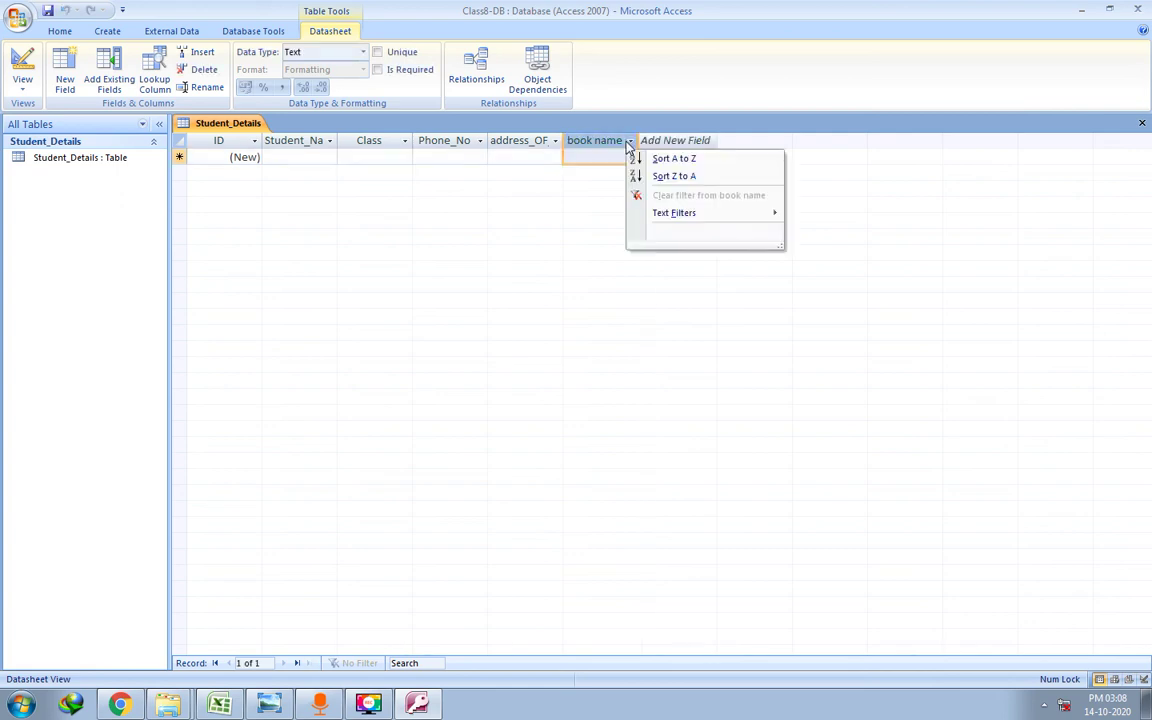
click(665, 141)
double_click(670, 141)
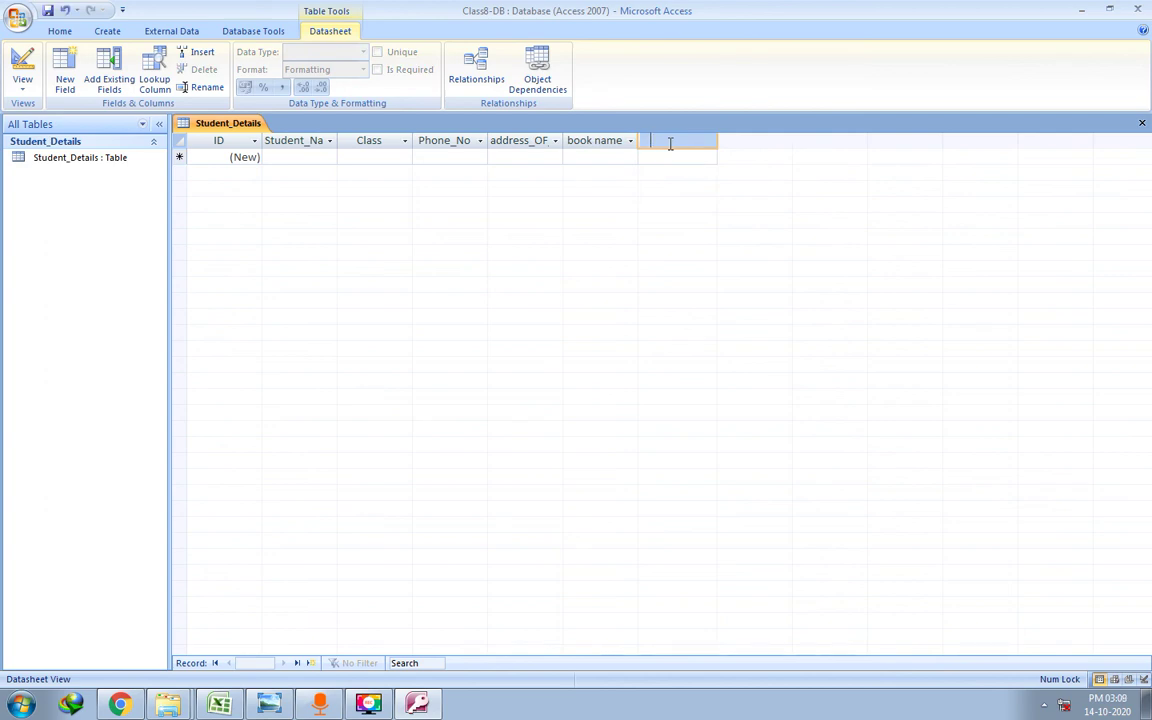
text(book name)
click(550, 157)
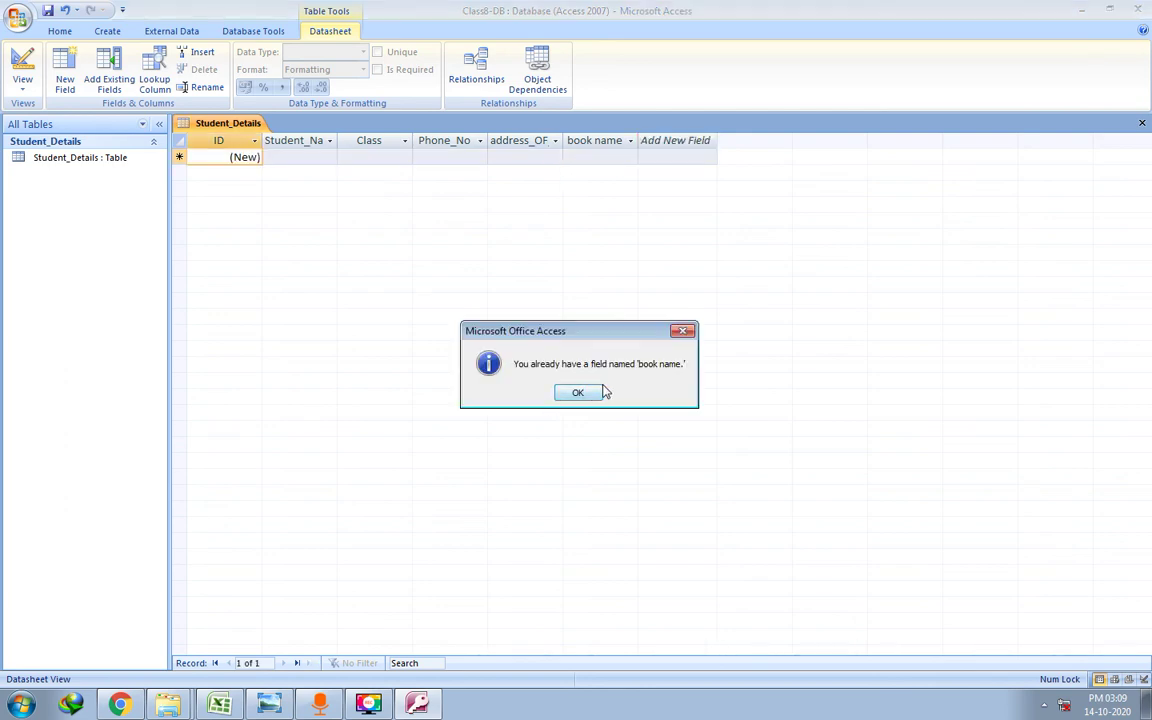
click(580, 392)
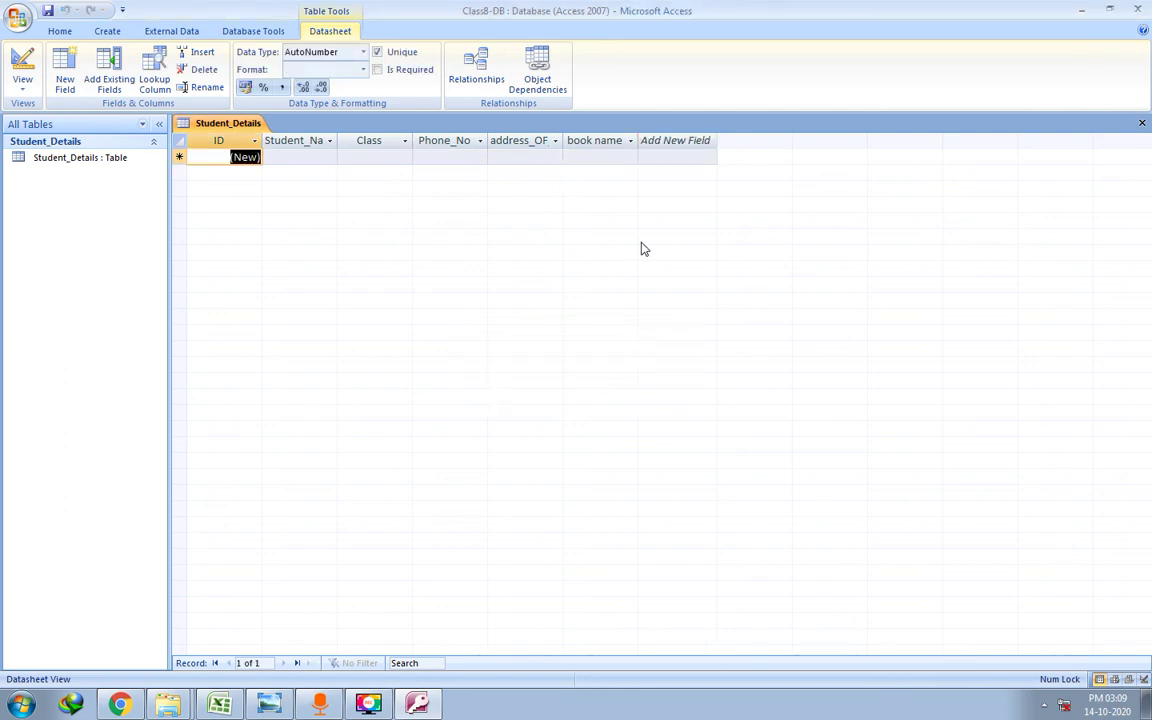
click(621, 157)
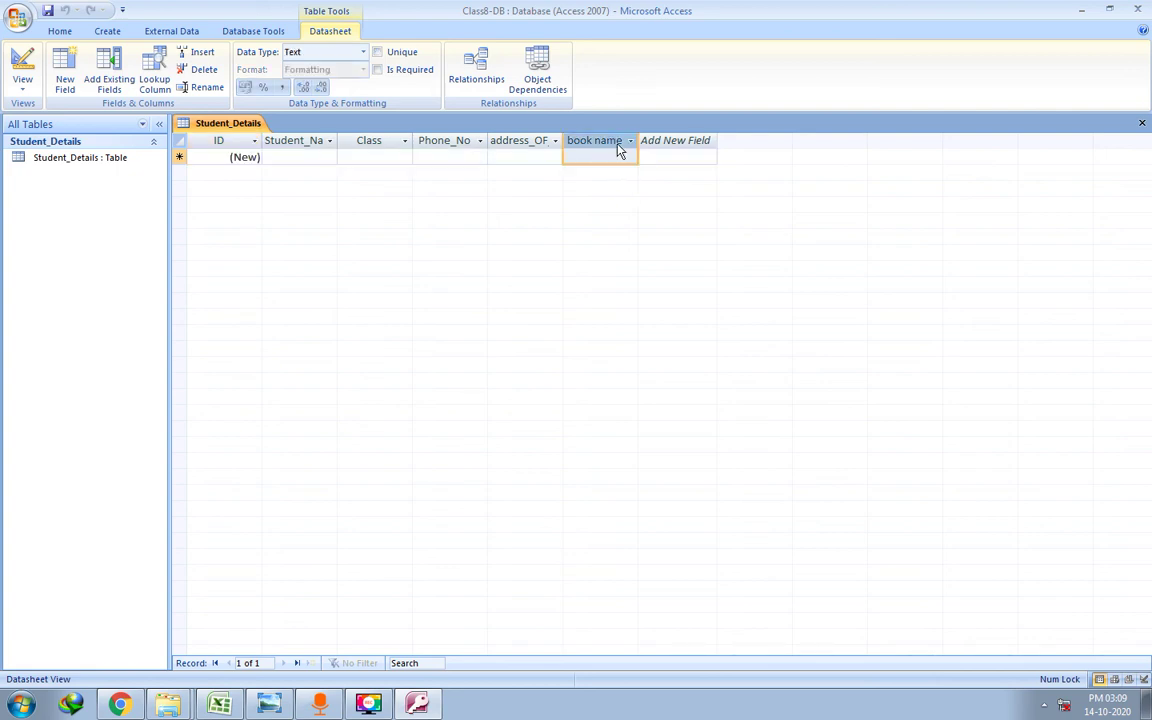